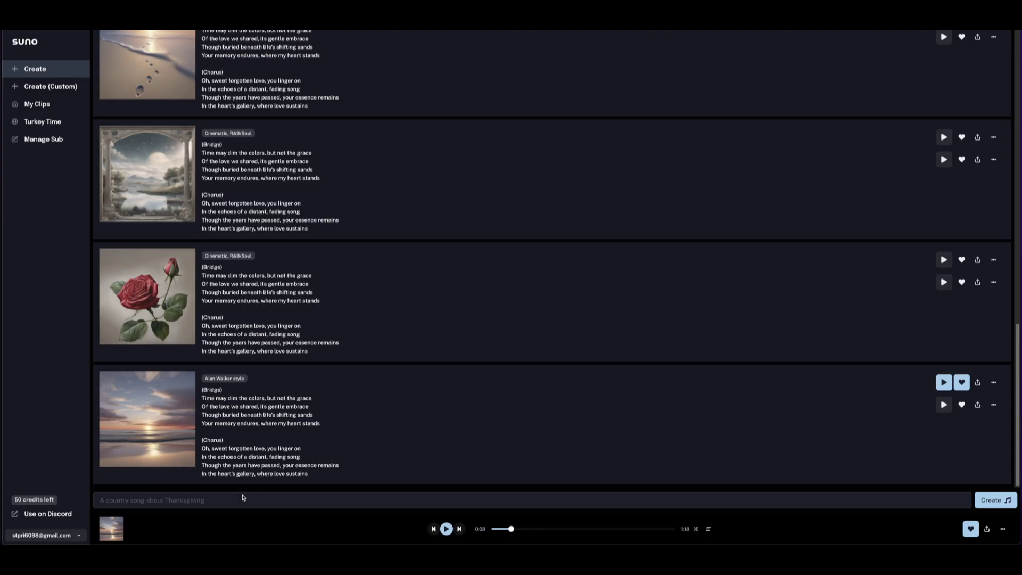
Try Custom mode, then return to simple mode and paste 'A R&B/Soul love song' as the description
click(213, 501)
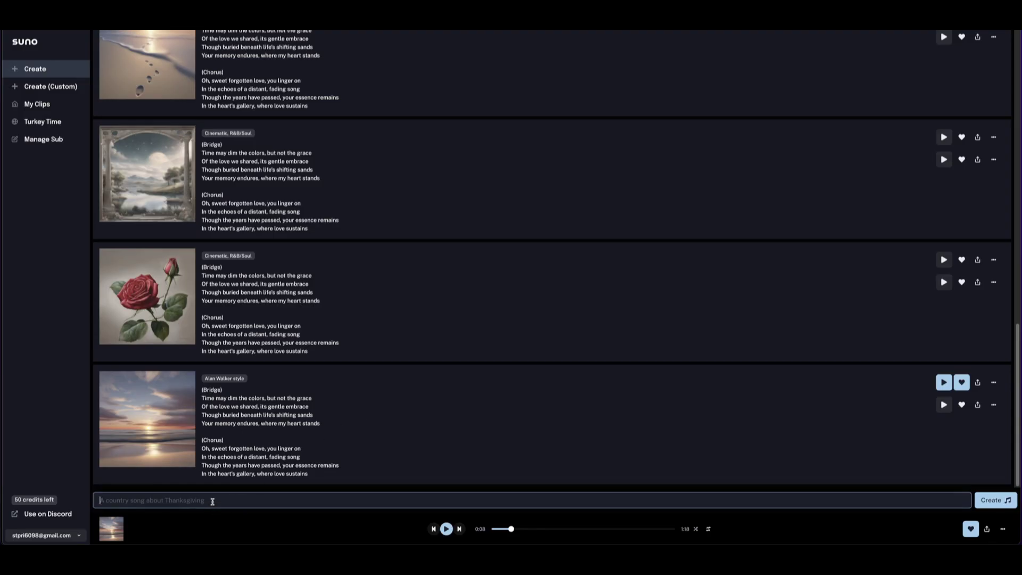
click(60, 90)
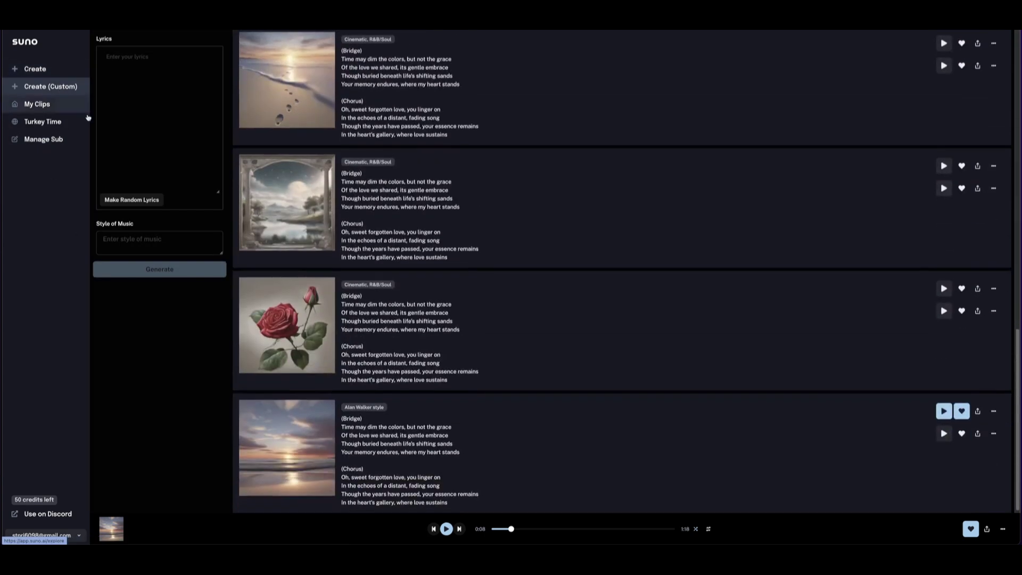
click(159, 121)
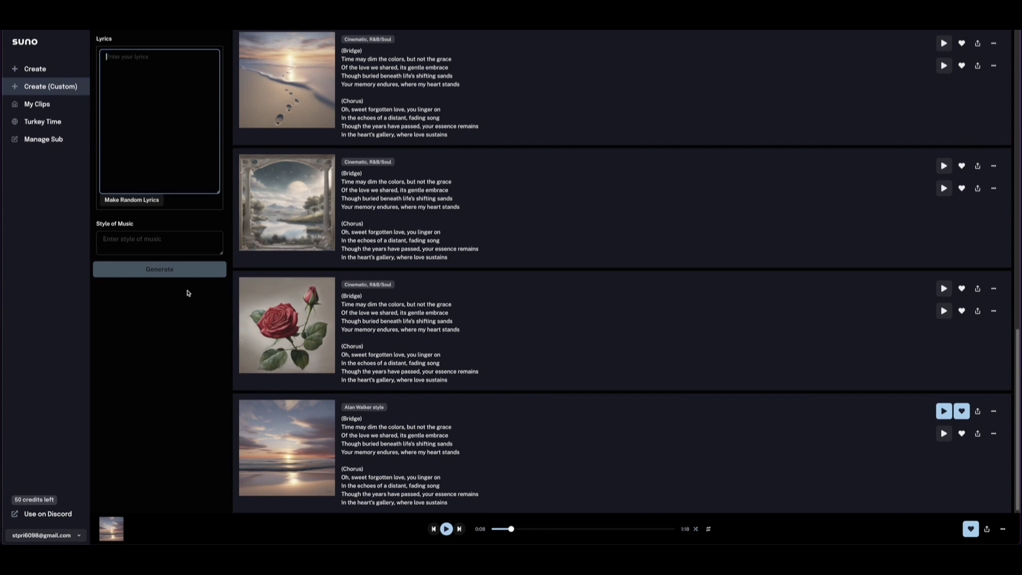
click(34, 72)
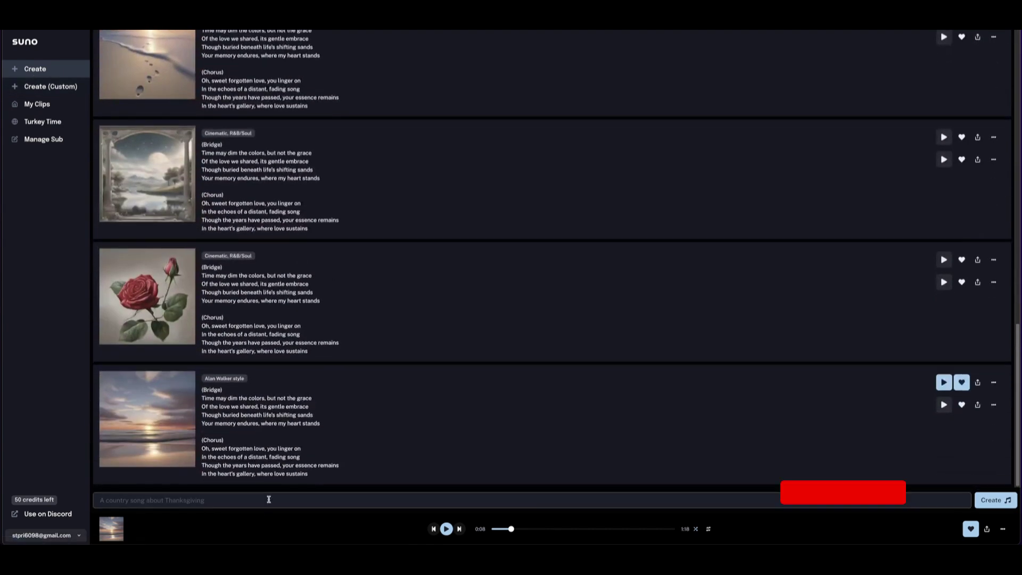
click(269, 499)
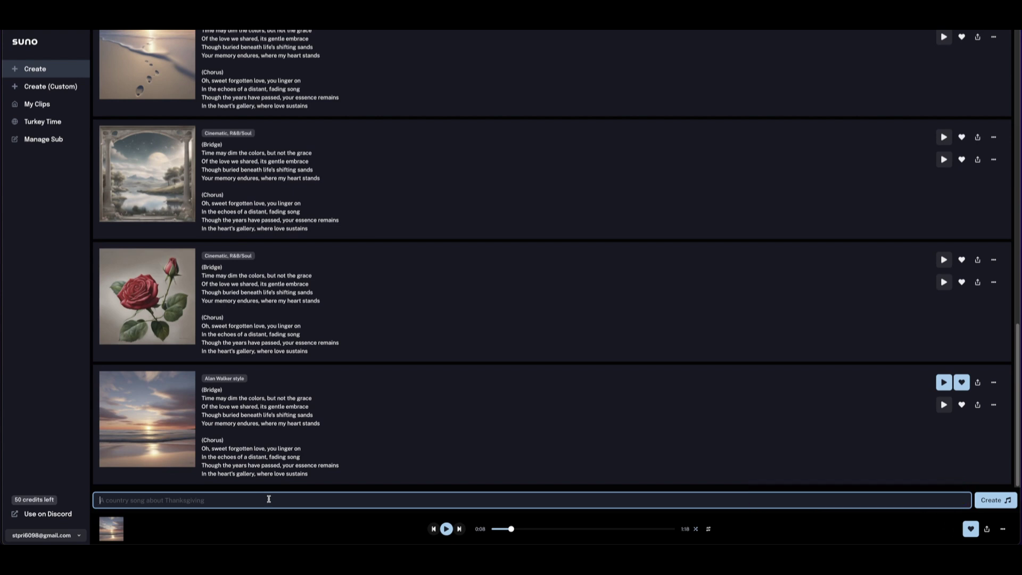
text(A R&B/Soul love song)
Generate a song from the 'A R&B/Soul love song' description
click(995, 502)
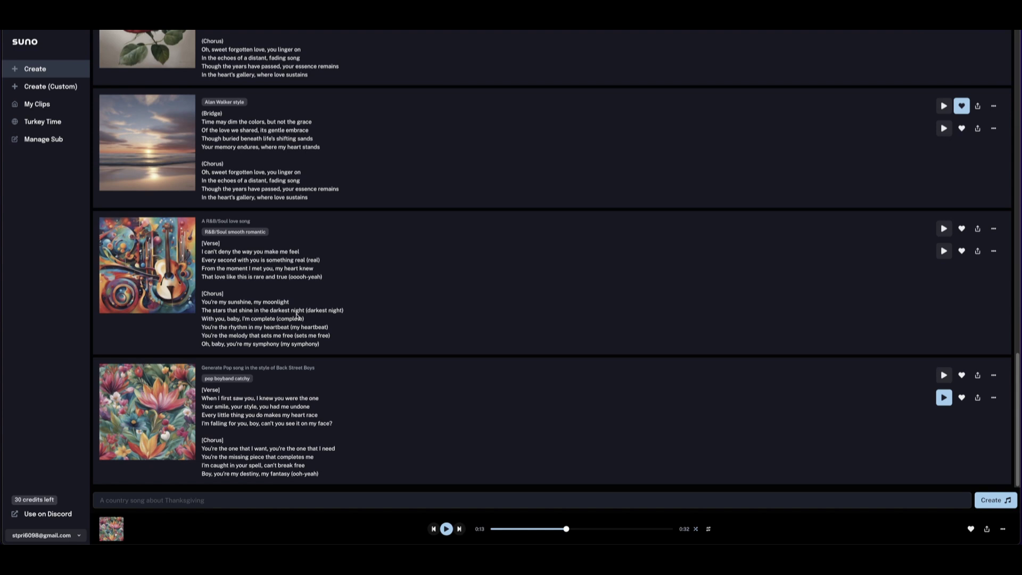
Play the hands-artwork Verse 1 clip and open its options menu
scroll(297, 316, up, 10)
click(944, 210)
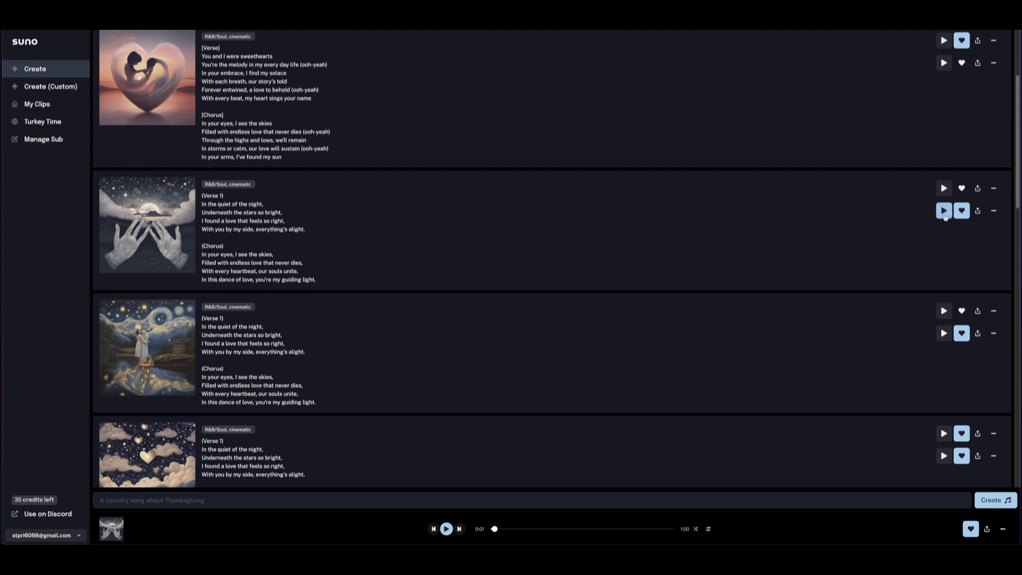
click(994, 211)
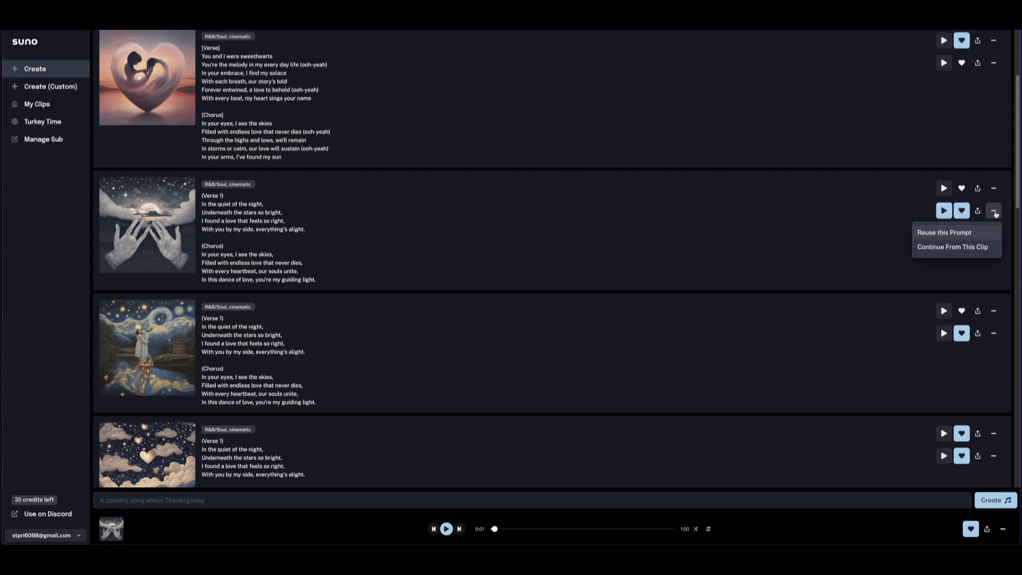
Set the new song to continue from the Verse 1 clip
click(957, 248)
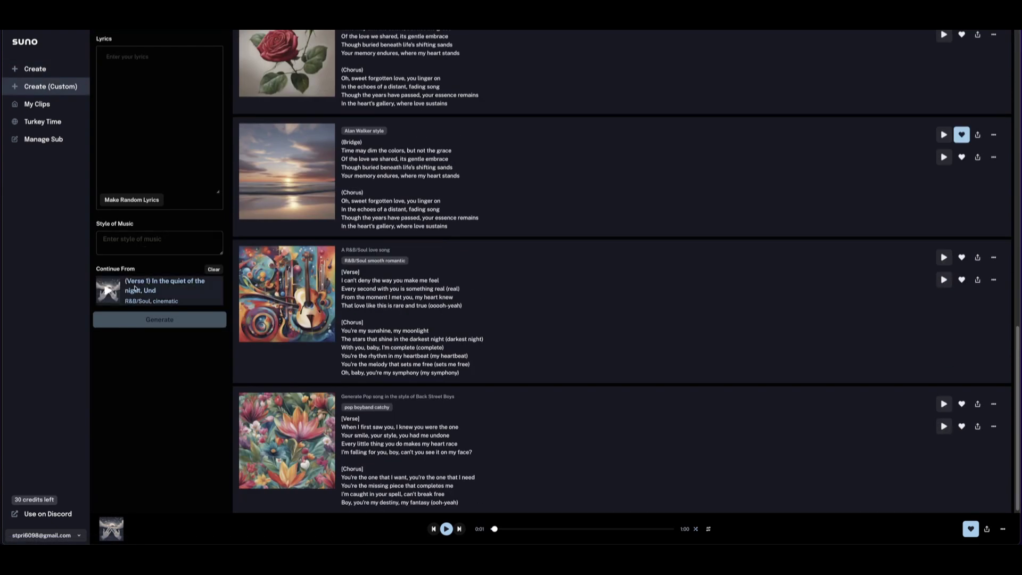
click(117, 117)
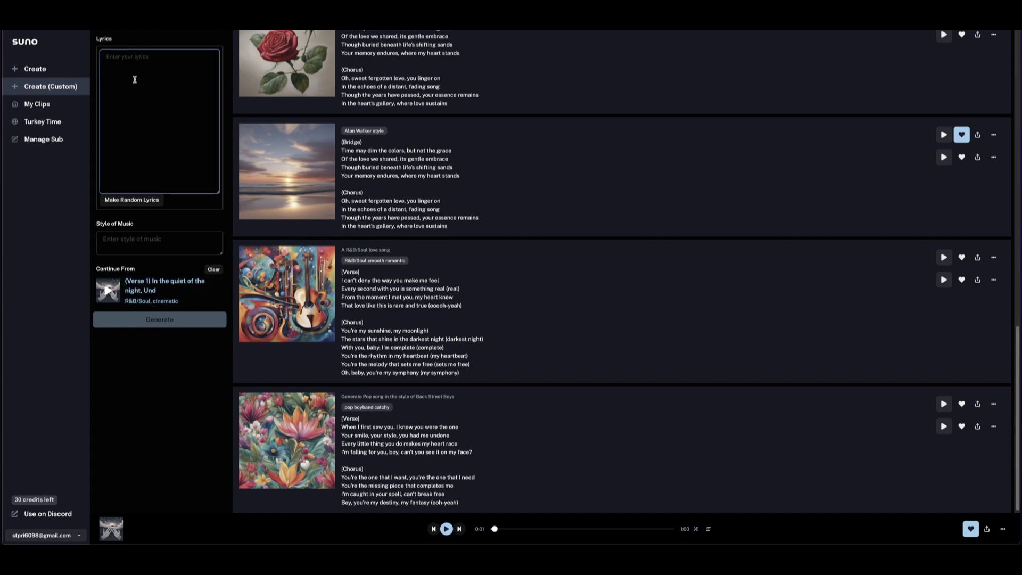
scroll(394, 300, up, 10)
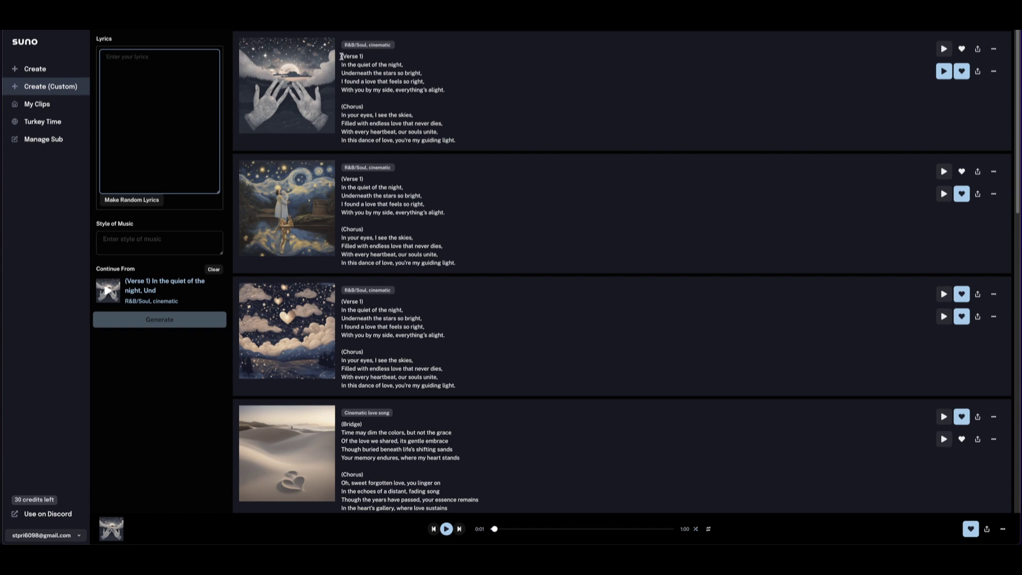
Copy the first song's verse and chorus lyrics
click(342, 56)
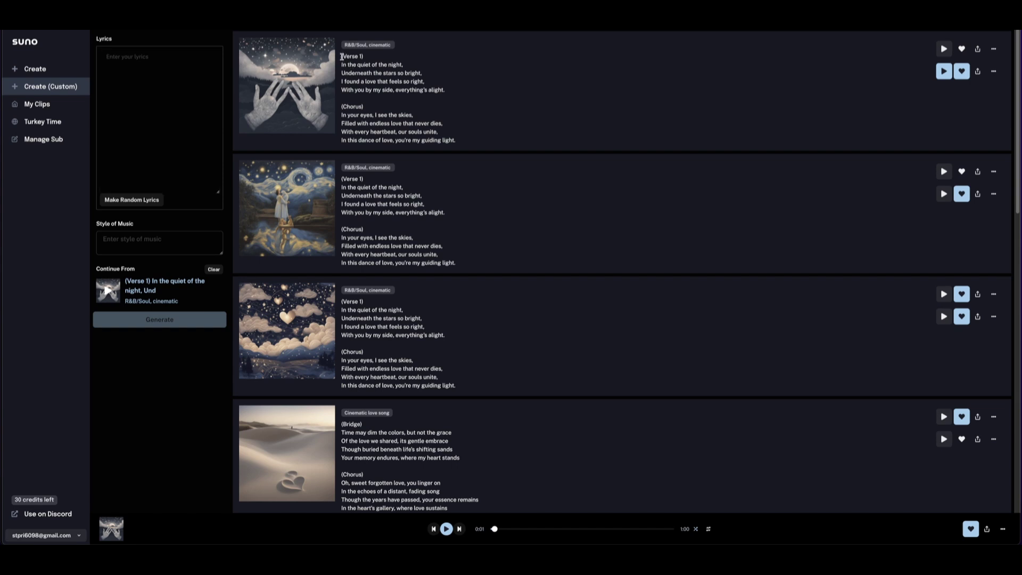
drag(342, 57, 468, 144)
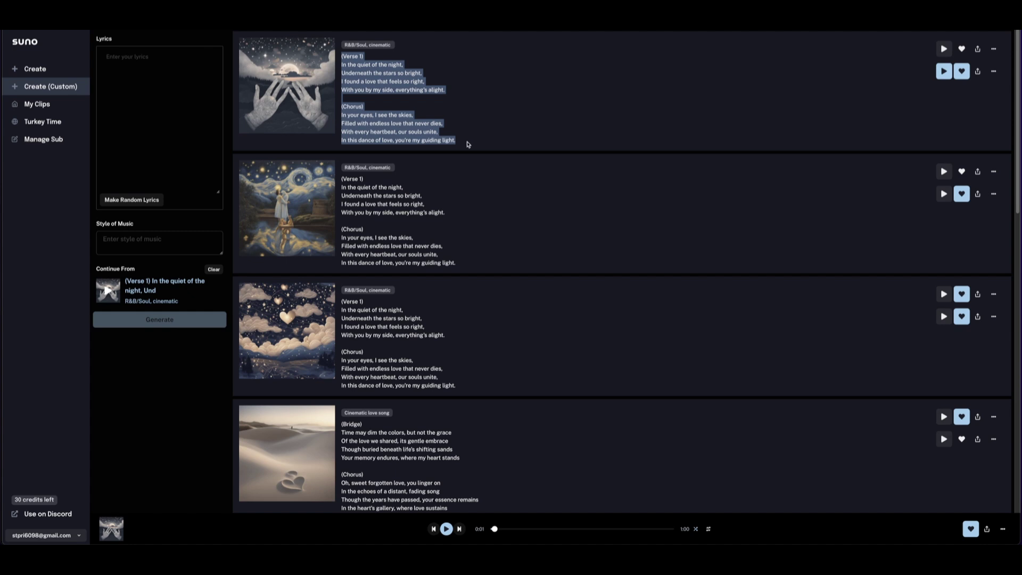
right_click(395, 123)
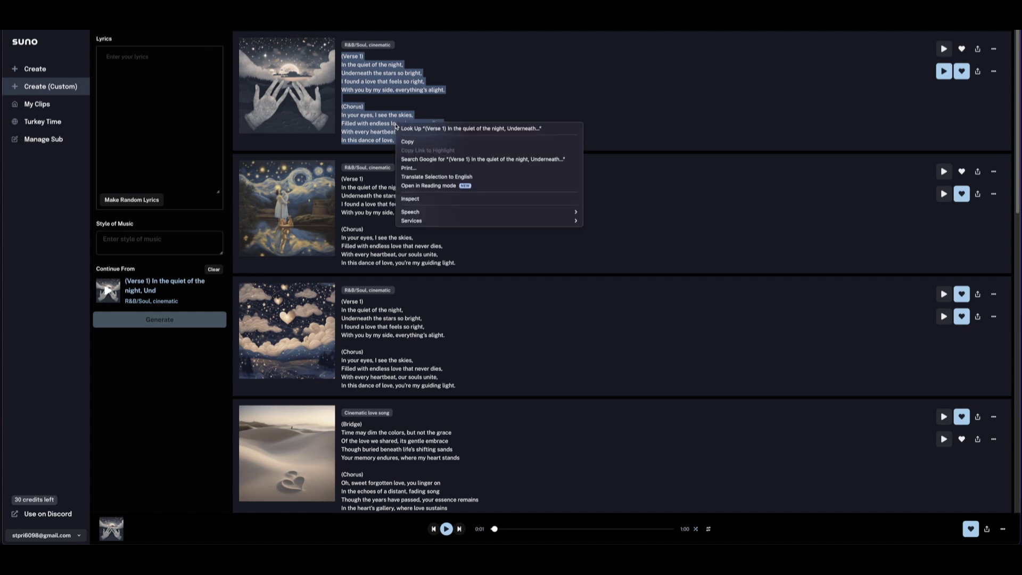
click(408, 142)
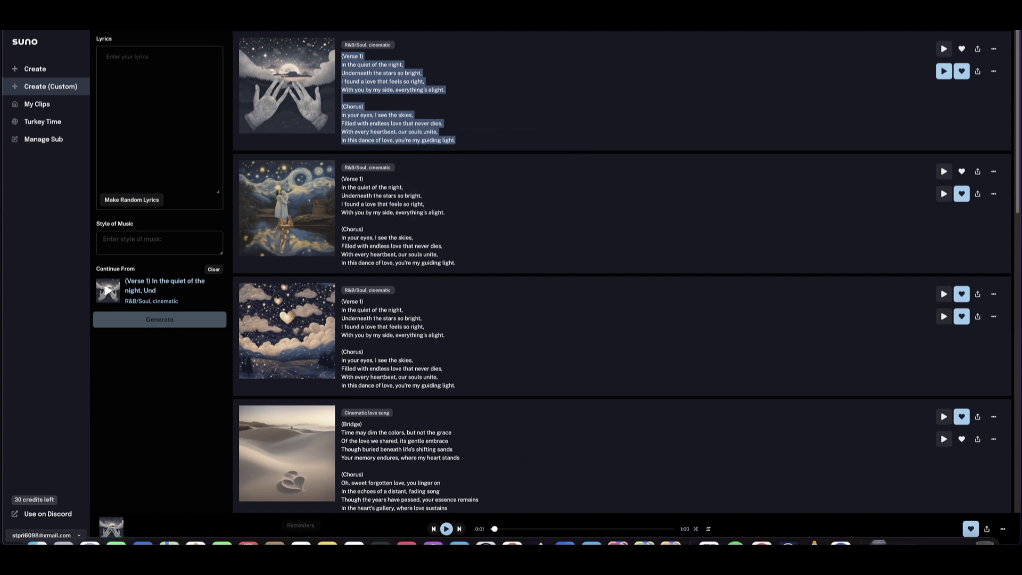
Send the Verse 1 and Chorus lyrics to ChatGPT for a new verse, then select the Verse 2 and Bridge reply
click(142, 527)
key(super+v)
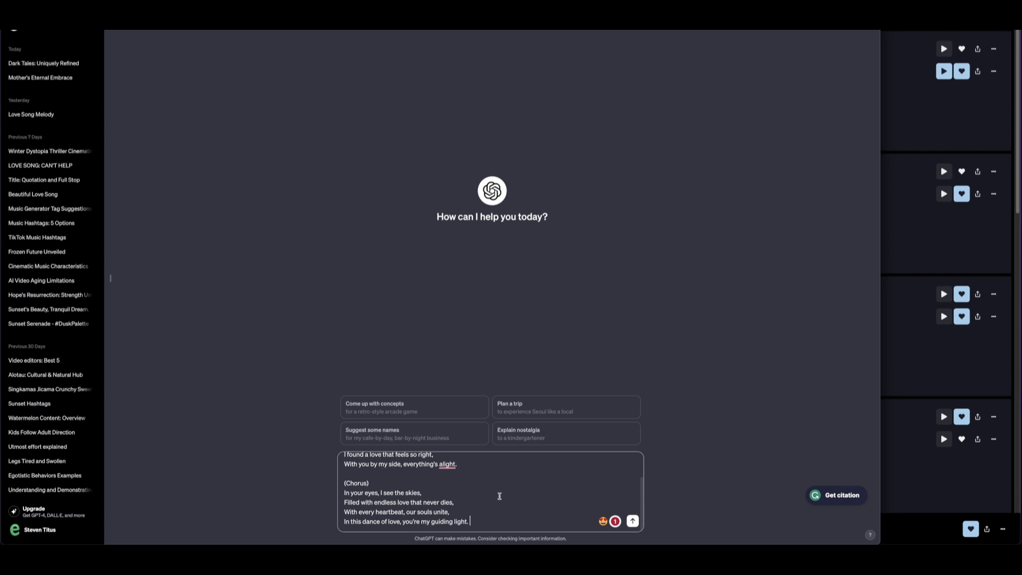
key(Return)
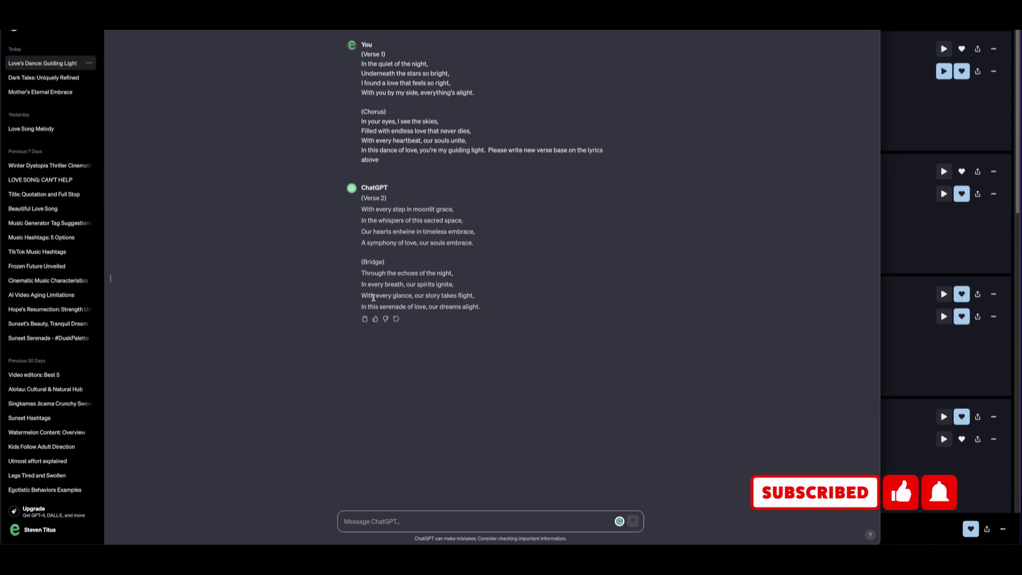
drag(362, 199, 387, 274)
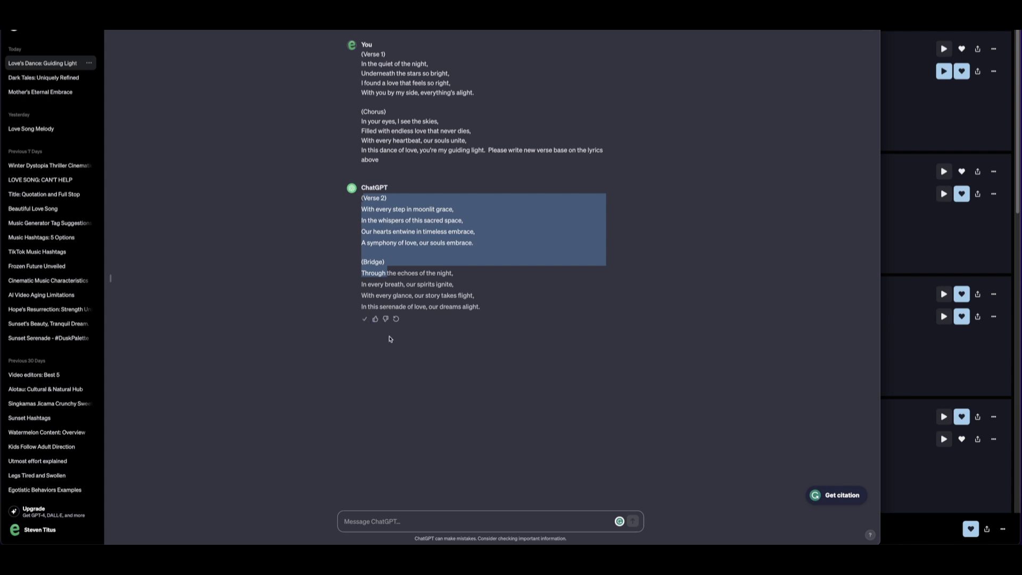
Paste the Verse 2 and Bridge lyrics into Suno's Lyrics box
click(897, 338)
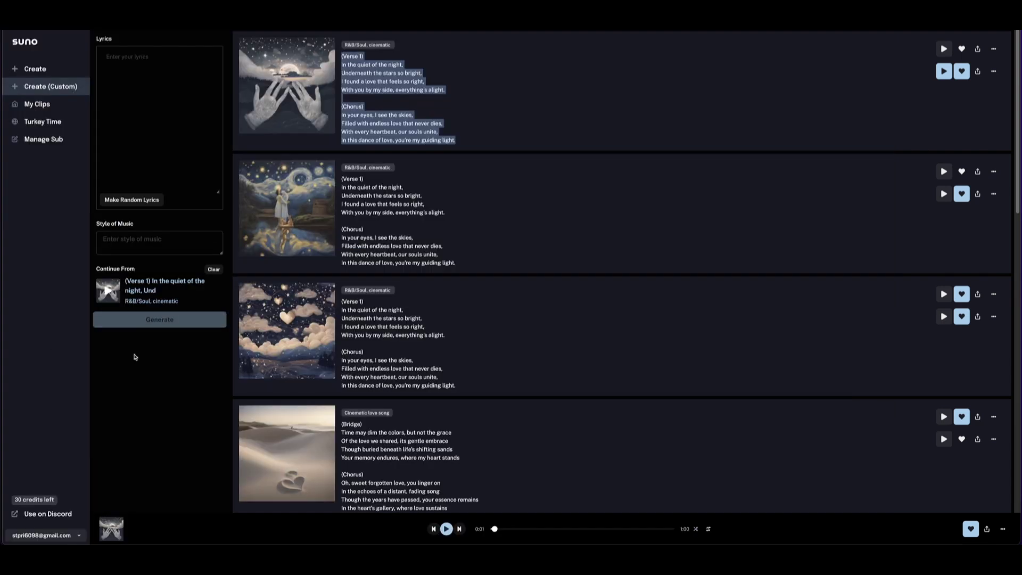
click(109, 57)
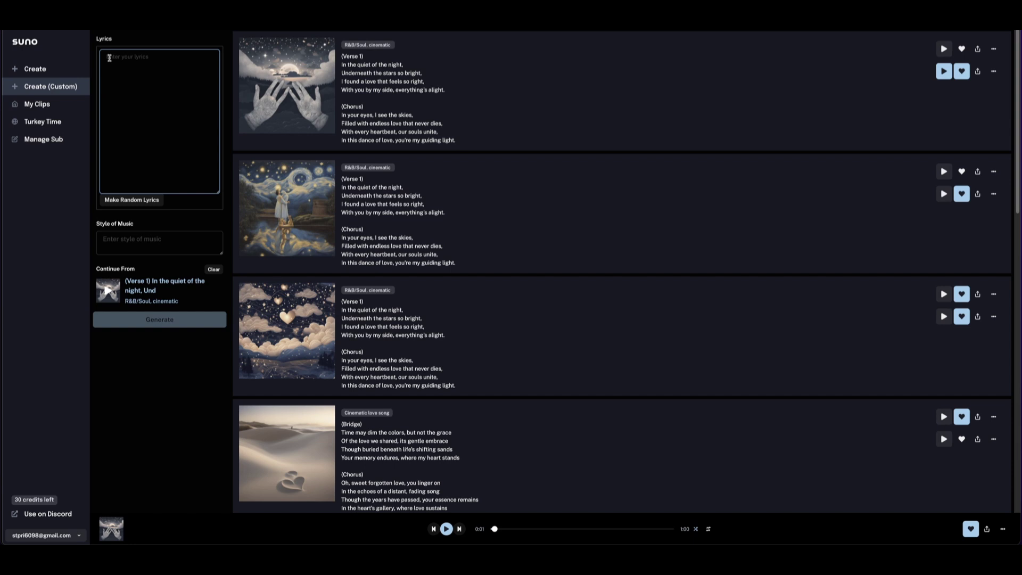
key(ctrl+v)
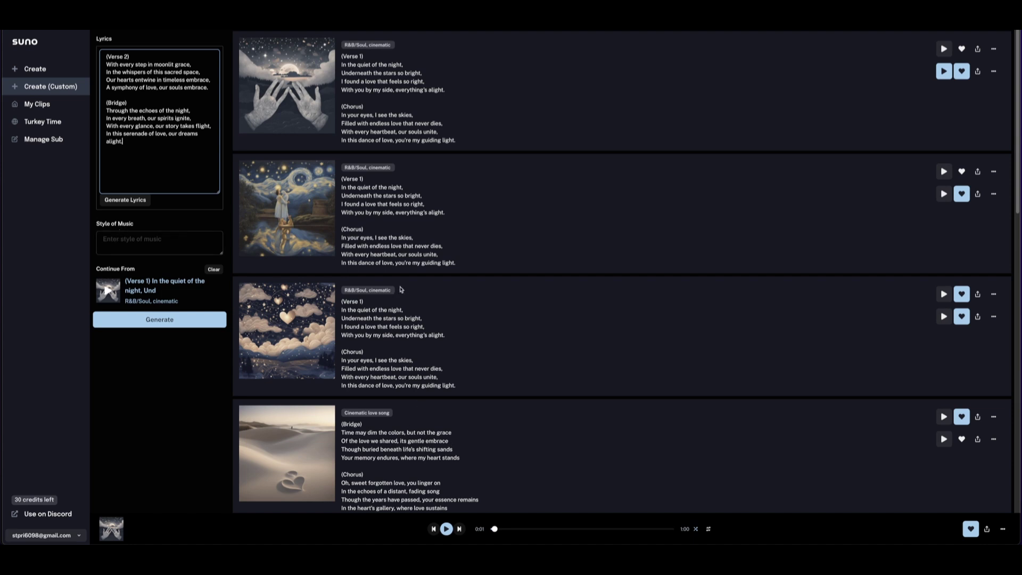
Copy 'R&B/Soul, cinematic' into Style of Music and generate the continuation clip
drag(345, 45, 390, 44)
right_click(388, 45)
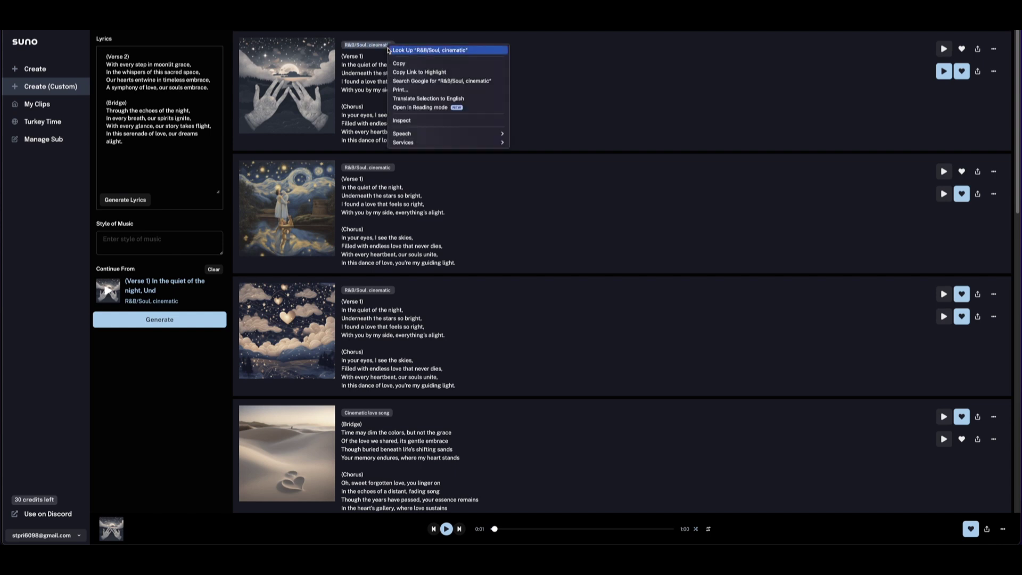
click(397, 65)
click(182, 244)
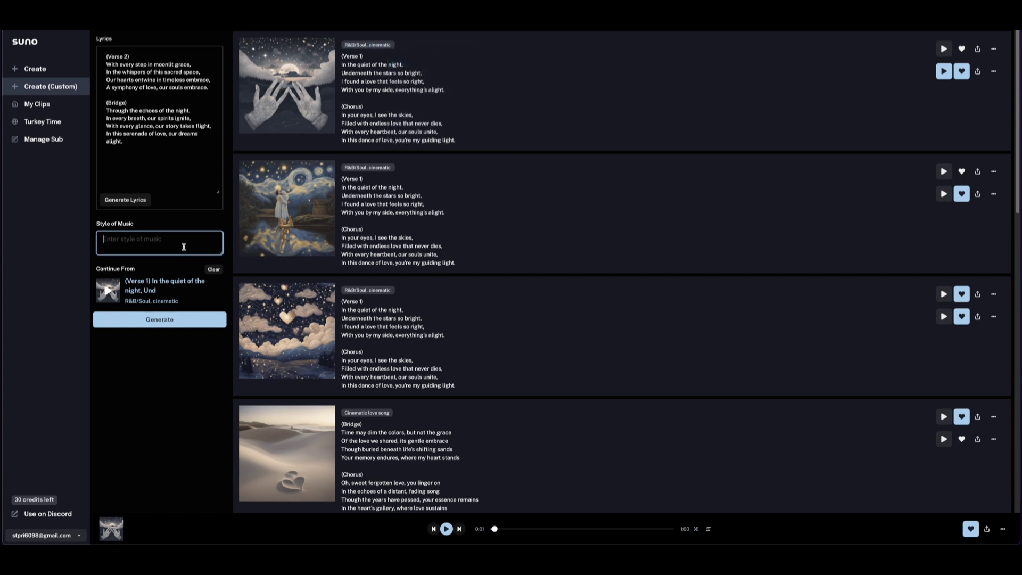
key(ctrl+v)
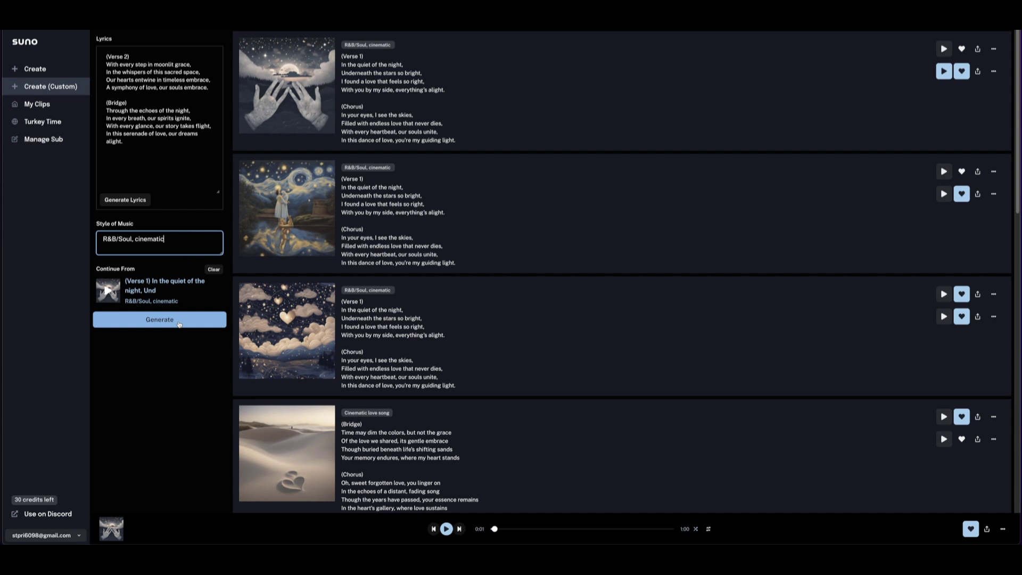
click(179, 320)
scroll(470, 388, down, 8)
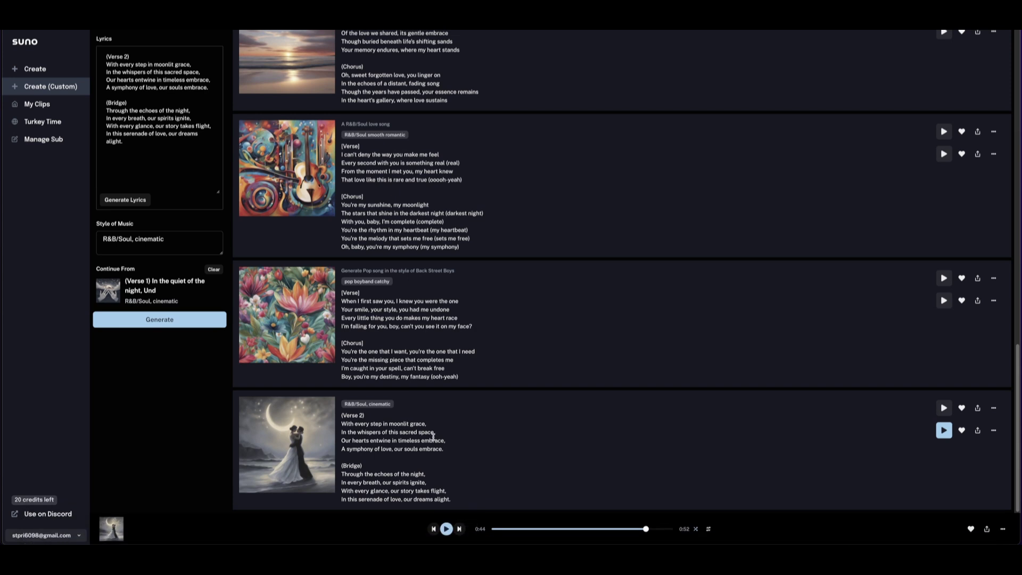
Ask ChatGPT to 'Write the final lyrics of the song' and select the Outro reply
click(184, 533)
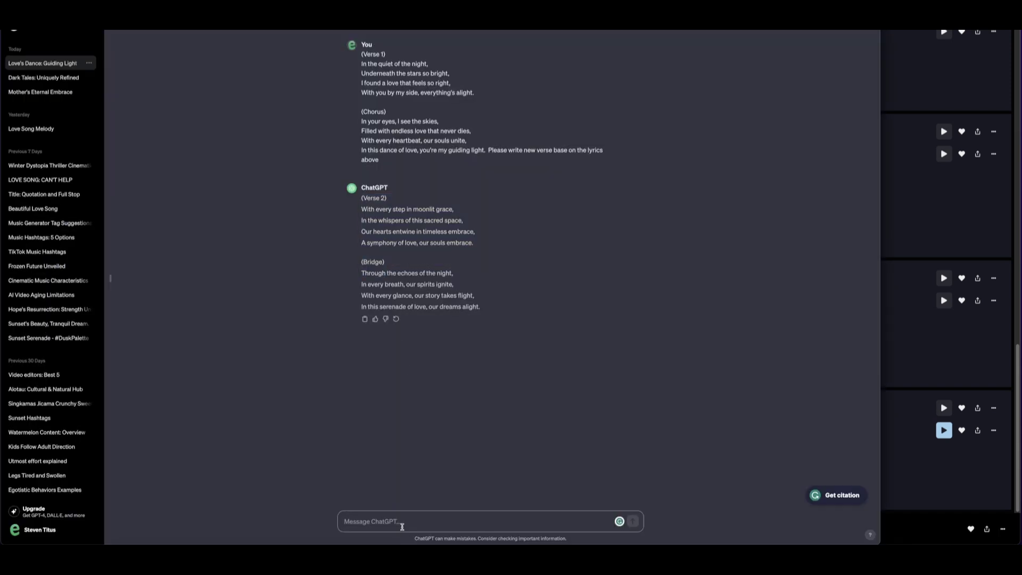
key(super+v)
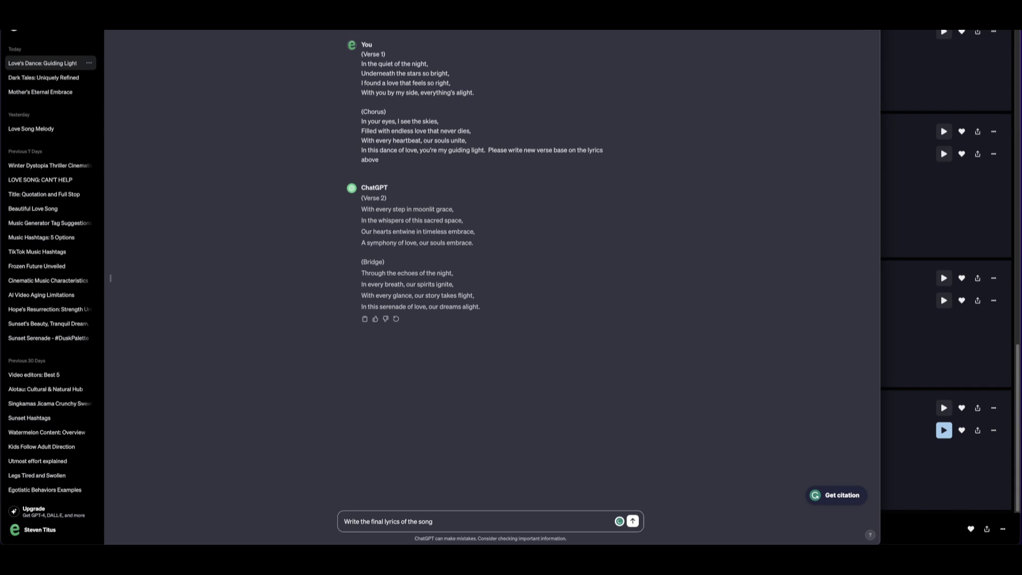
key(Return)
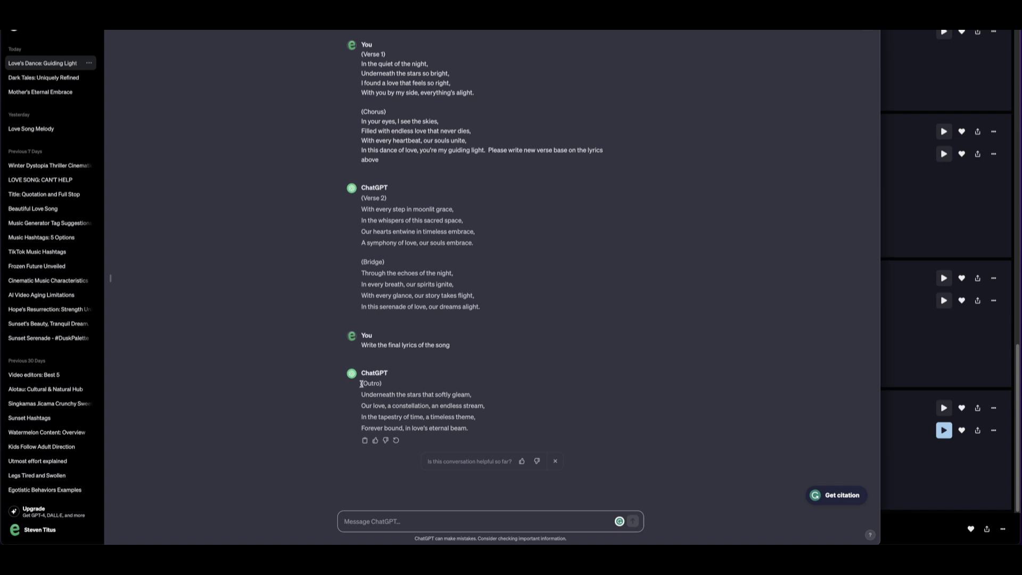
drag(361, 383, 478, 431)
Copy the Outro, continue from the Verse 2 clip, and replace its lyrics with the Outro
click(365, 440)
click(915, 478)
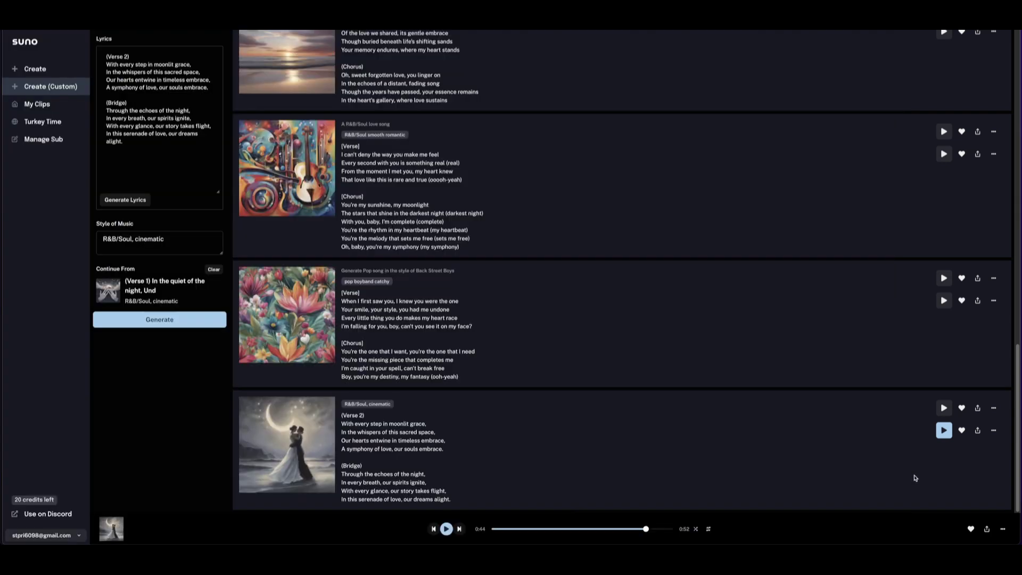
click(993, 408)
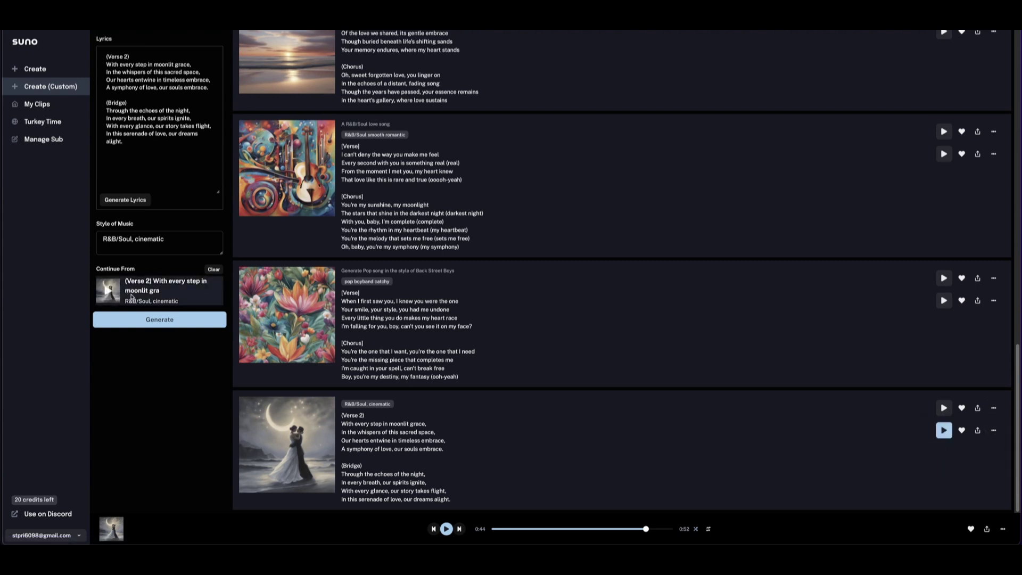
drag(105, 59, 126, 142)
key(ctrl+v)
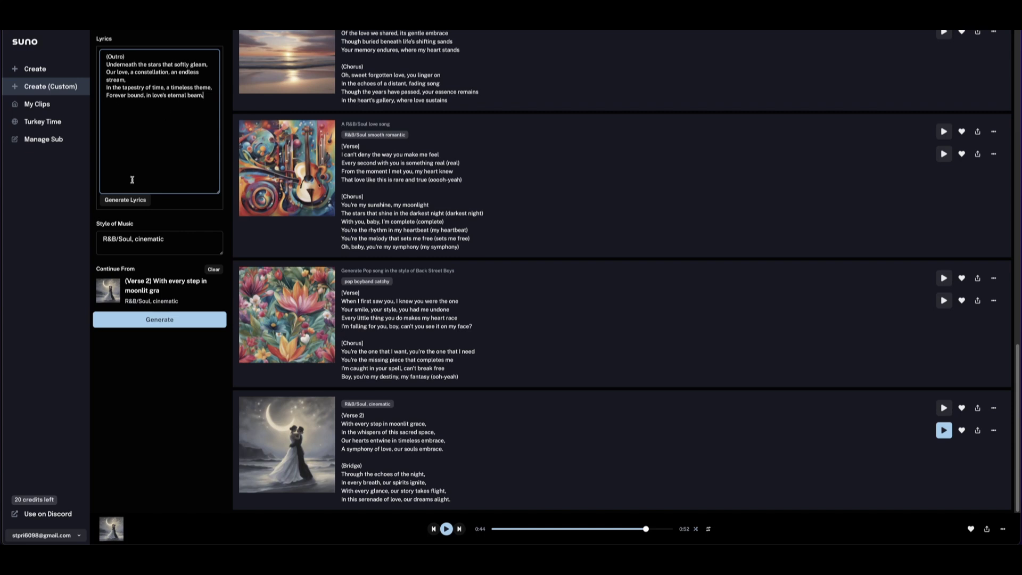
Generate the Outro clip, pause its playback, and open its options menu
click(159, 321)
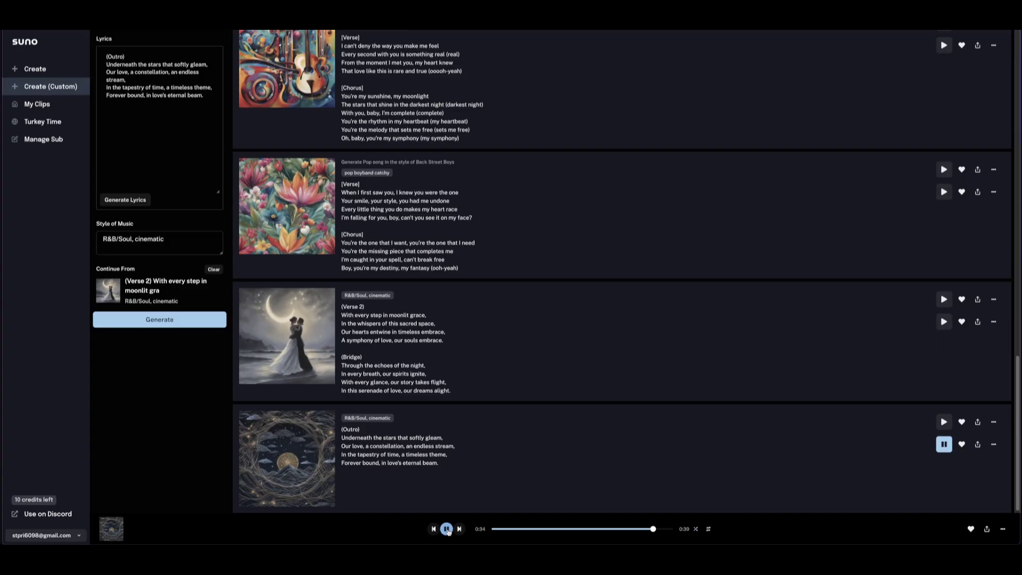
click(447, 529)
click(994, 445)
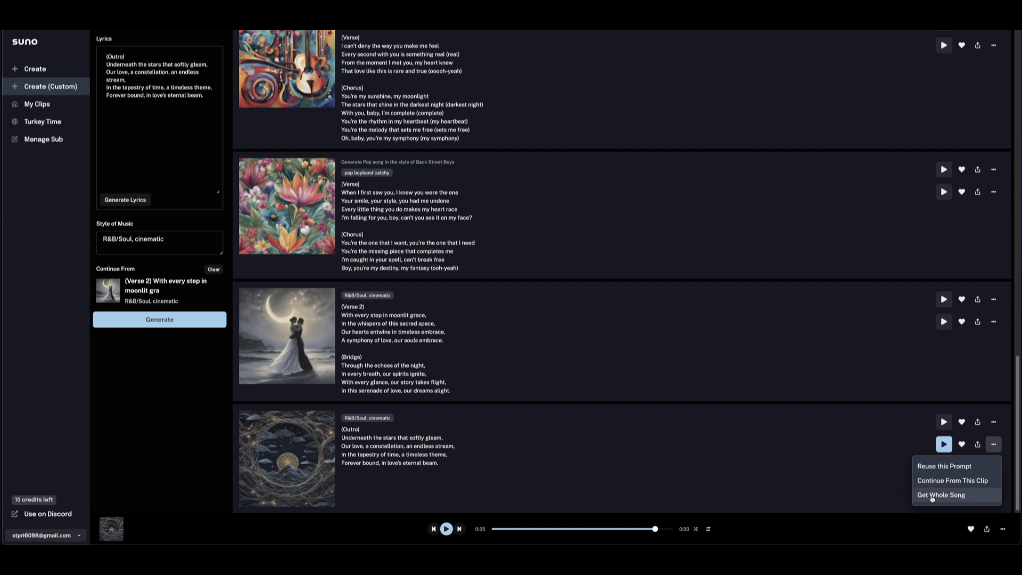
Get the whole song from the Outro clip and play the combined track
click(932, 497)
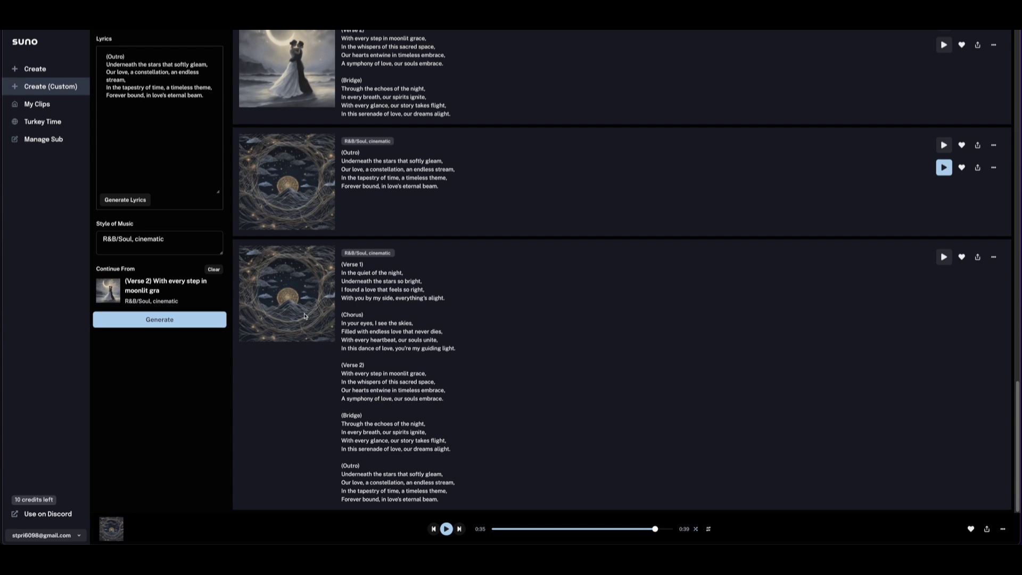
click(944, 257)
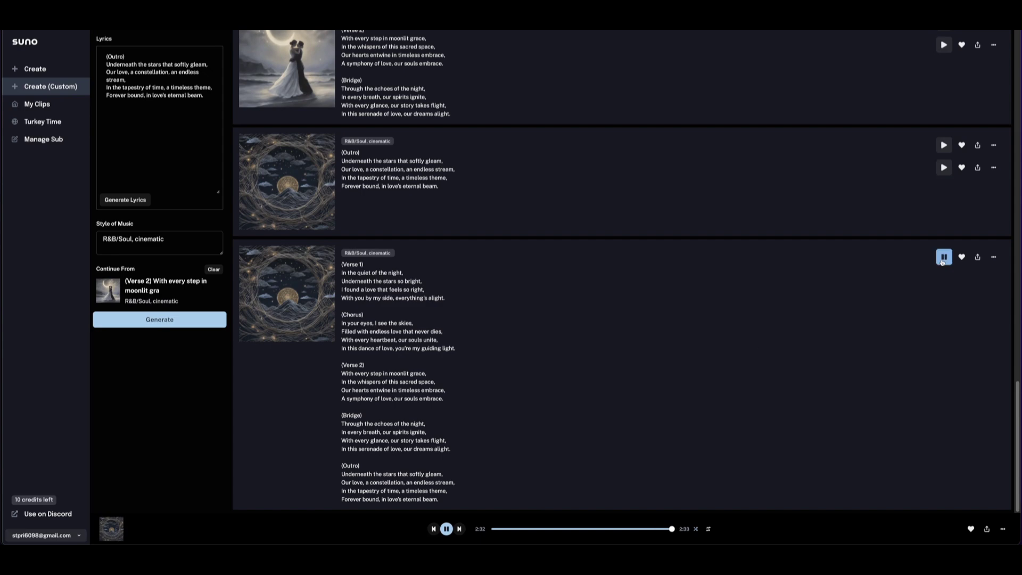